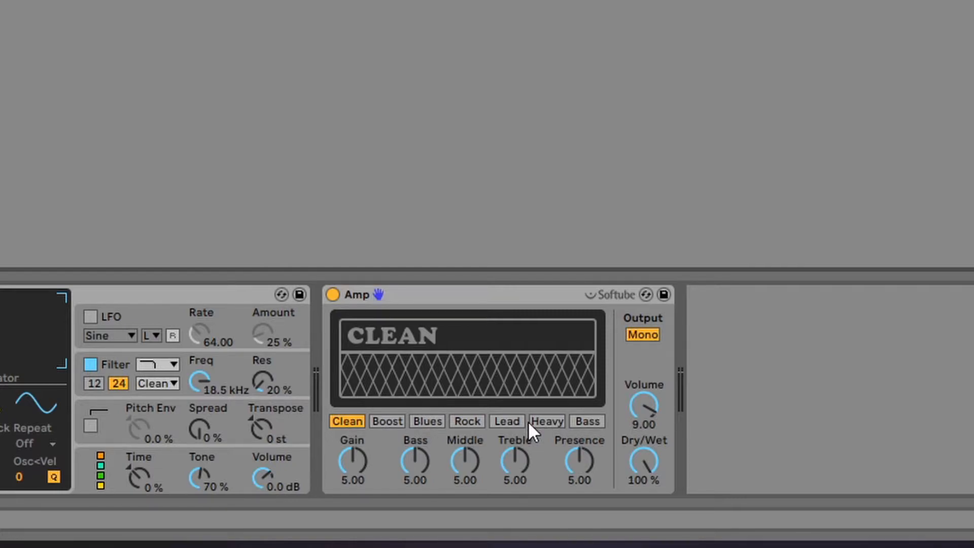
- Try the Boost, Blues and Rock models on the Amp device, and return it to Clean
click(383, 425)
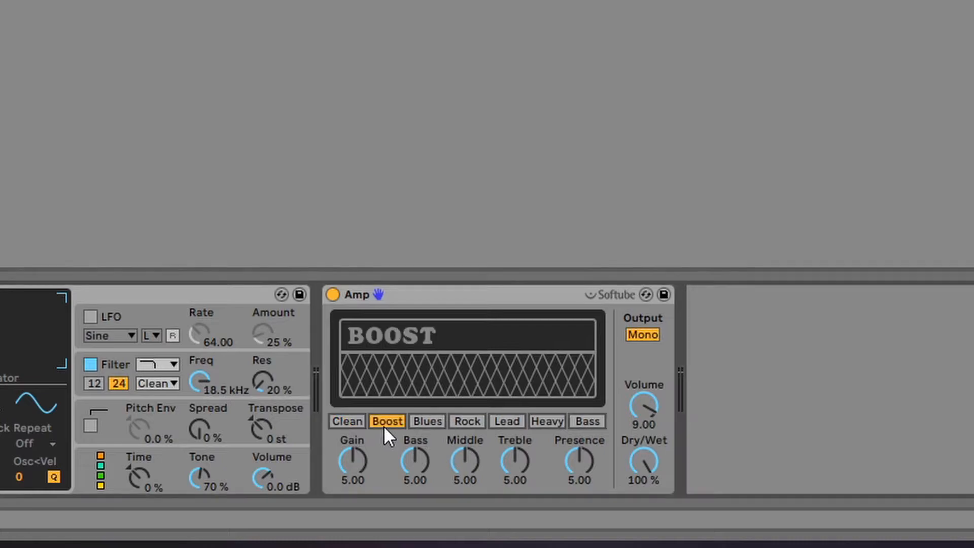
click(431, 417)
click(462, 424)
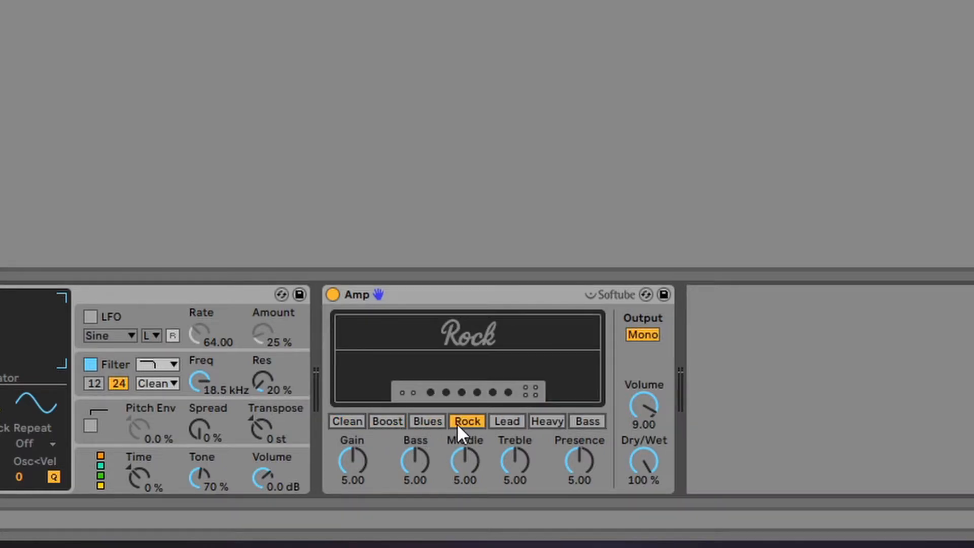
click(342, 421)
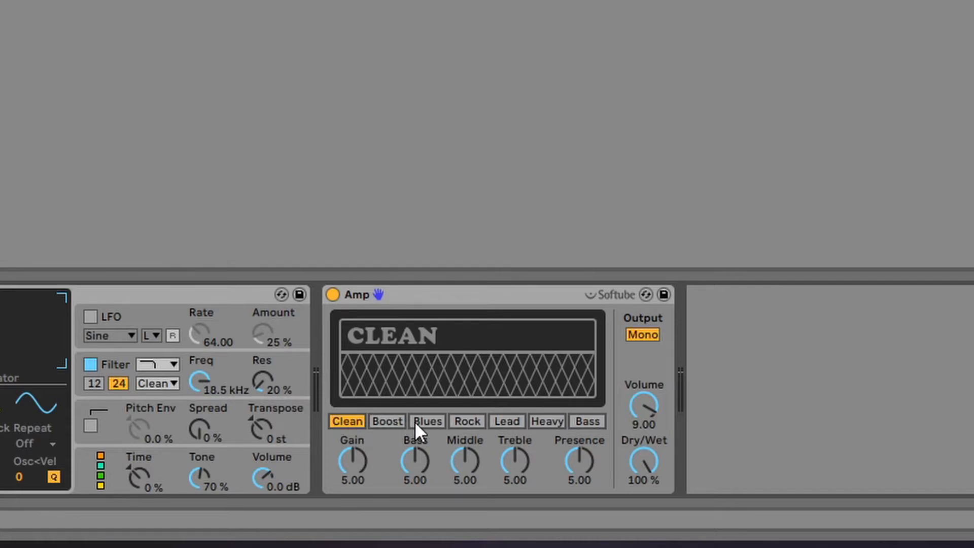
- Audition the Boost, Blues and Rock amp models, and lower the Amp's output volume to 6.43
click(388, 421)
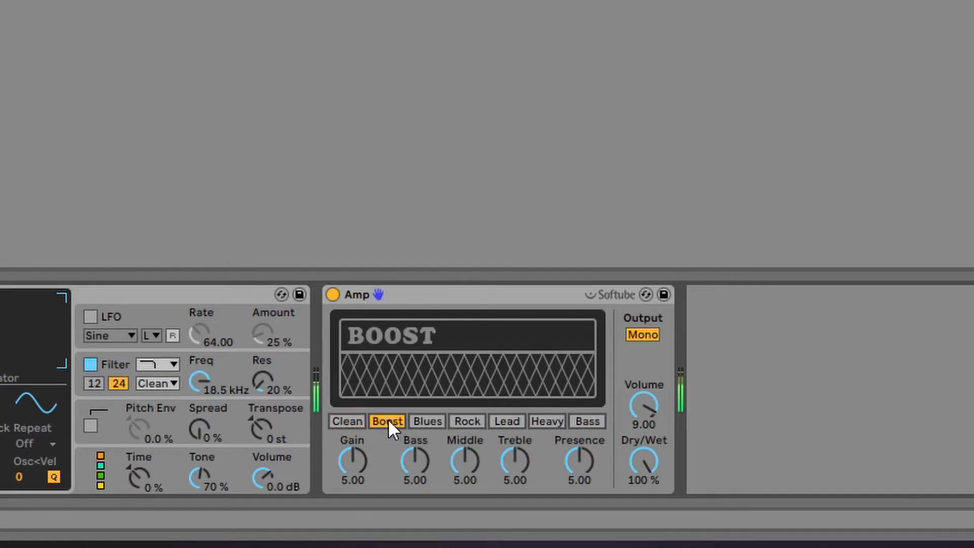
click(427, 423)
click(470, 420)
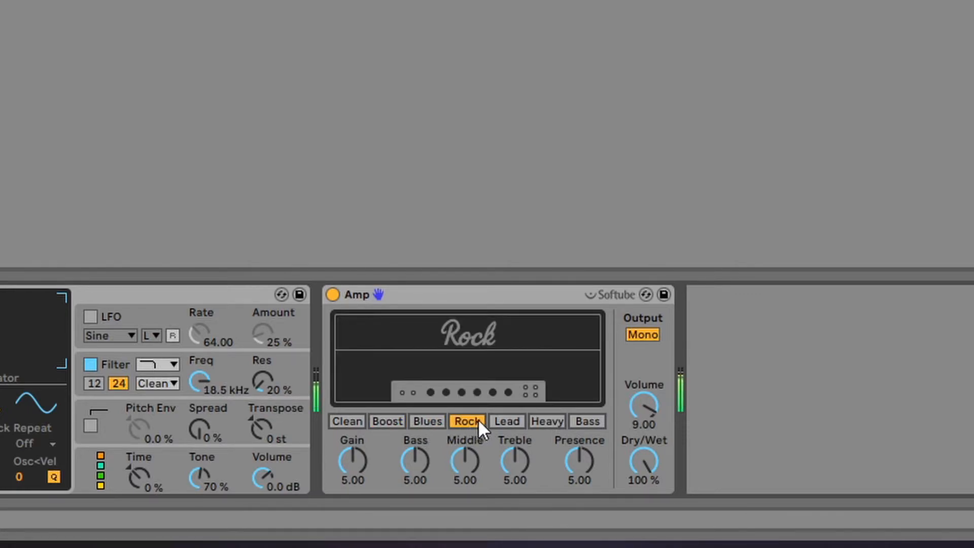
drag(644, 406, 644, 424)
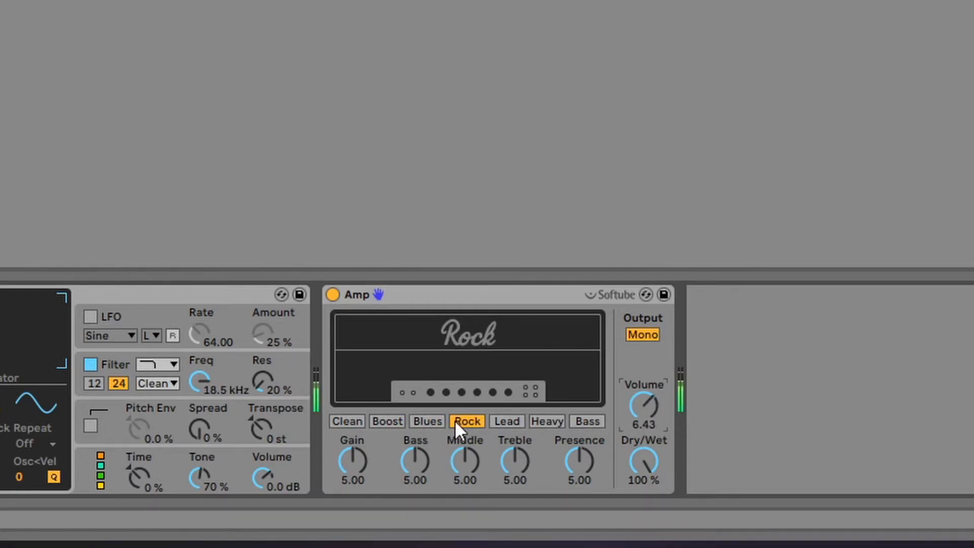
- Audition the Lead, Heavy and Bass amp models, and switch the Amp back to Clean
click(507, 421)
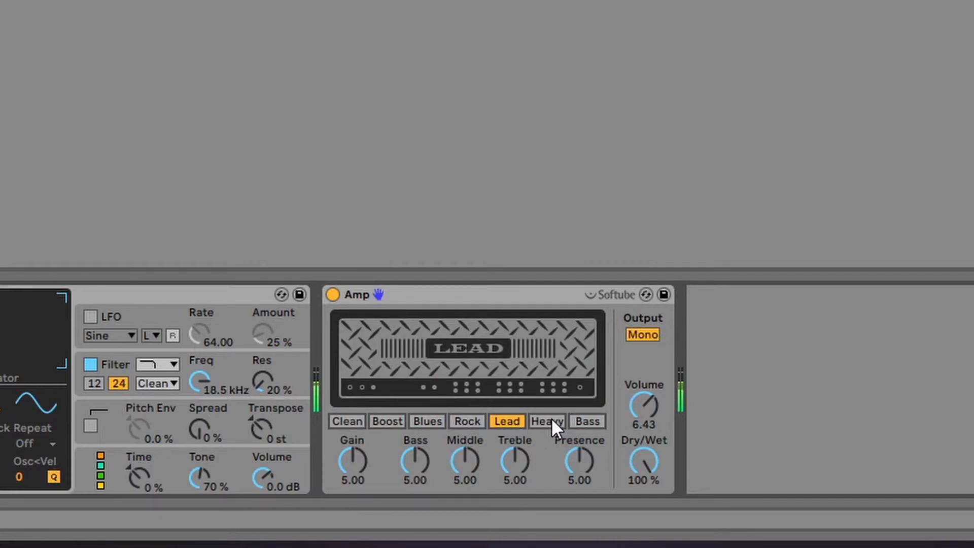
click(552, 421)
click(577, 421)
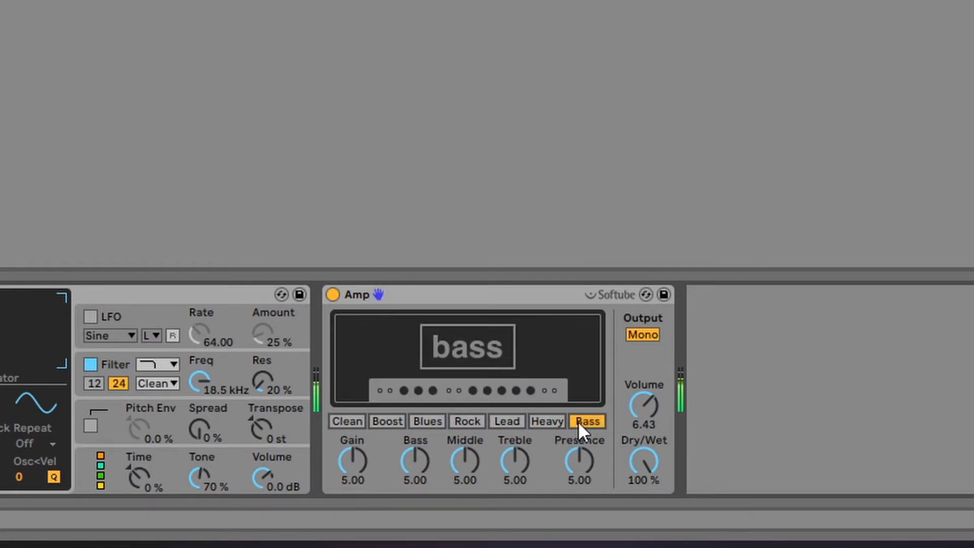
click(340, 422)
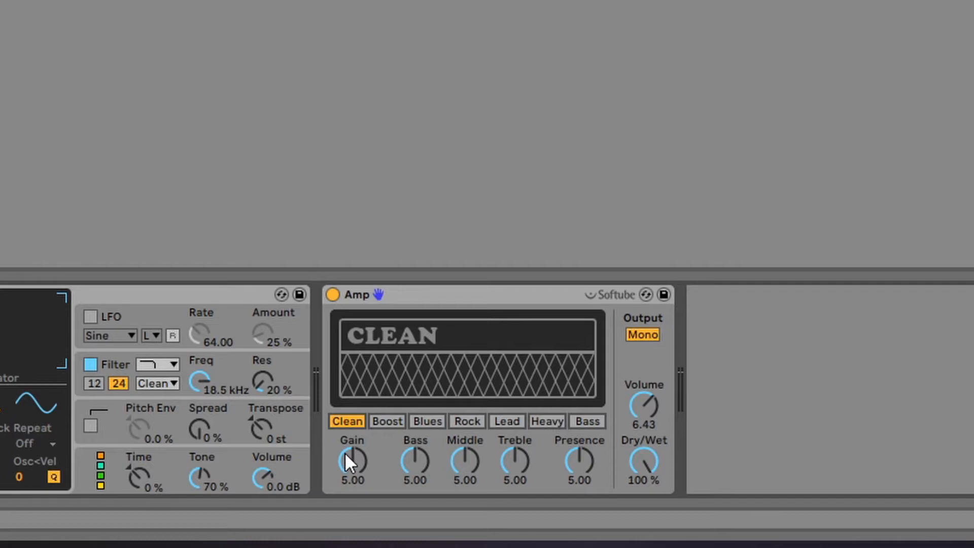
- Try raising the Amp's Gain on the Clean and Blues models, resetting it to 5.00 each time
mouse_move(358, 456)
mouse_down()
mouse_move(358, 479)
mouse_move(358, 434)
mouse_move(357, 455)
mouse_up()
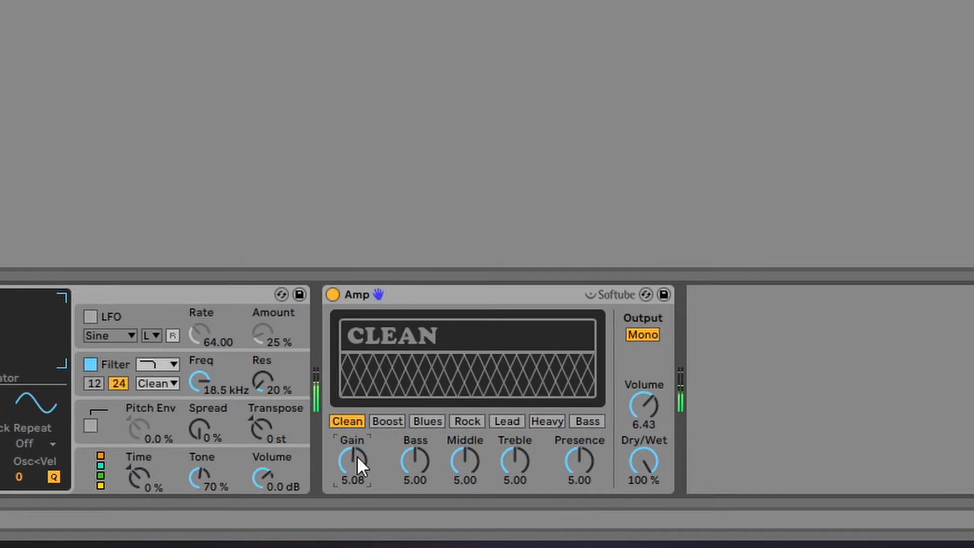
key(Delete)
click(423, 420)
mouse_move(352, 460)
mouse_down()
mouse_move(352, 437)
mouse_move(352, 472)
mouse_move(352, 457)
mouse_up()
key(Delete)
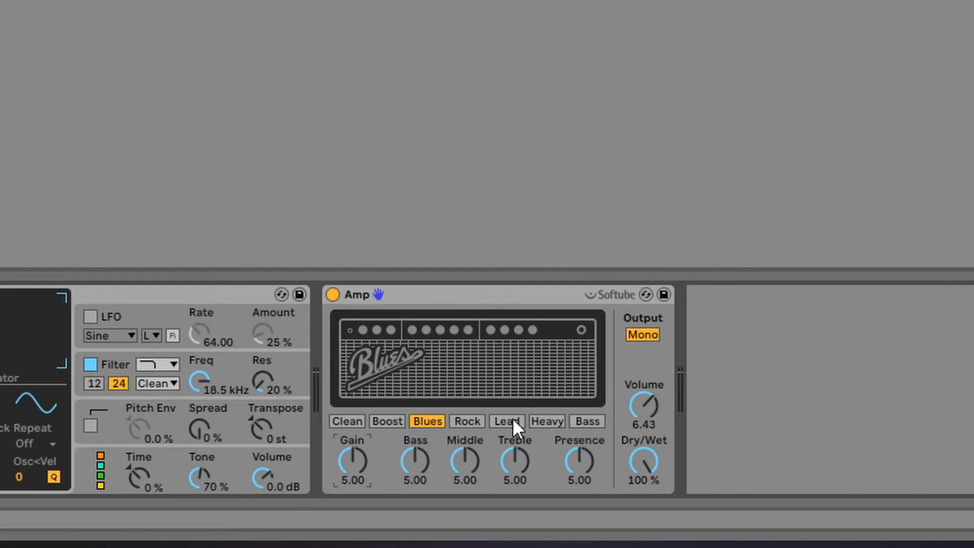
- Choose the Bass amp model and set Gain to 5.87, Bass to 10, Middle to 2.94, Treble to 3.02 and Volume to 7.54
click(585, 423)
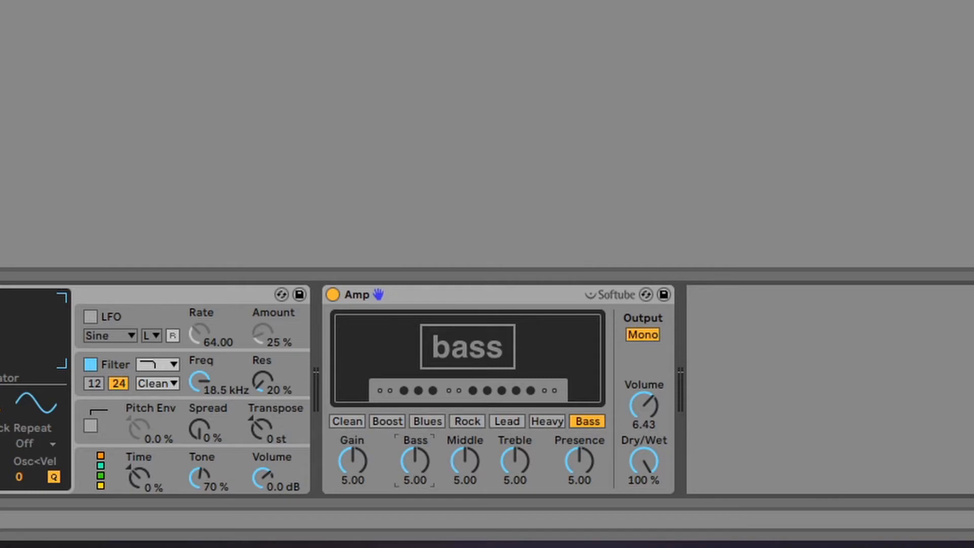
drag(415, 464, 416, 439)
drag(470, 461, 515, 477)
drag(421, 462, 421, 436)
drag(353, 461, 353, 453)
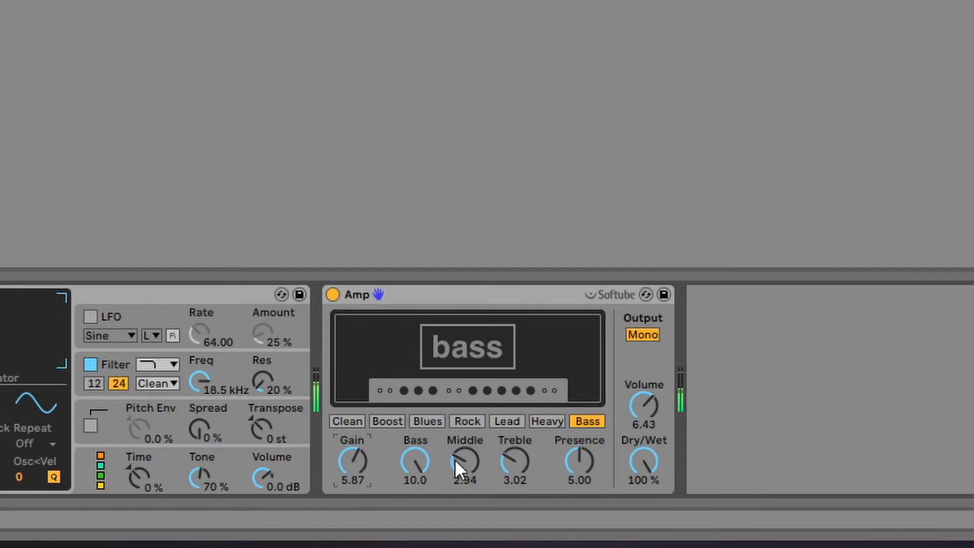
drag(646, 407, 646, 398)
- Switch the Amp to the Lead model, and set Middle to 1.83 and Bass to 5.87
click(508, 421)
drag(412, 461, 413, 478)
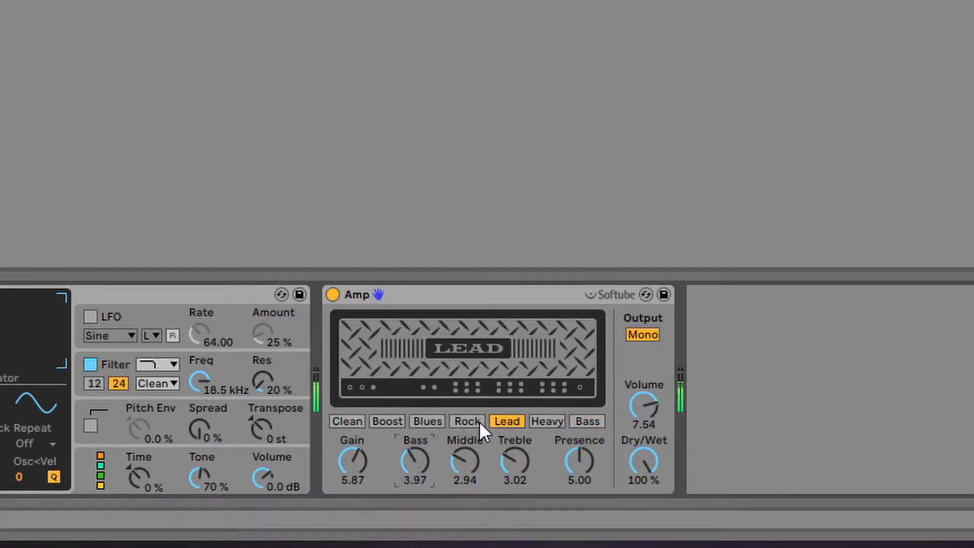
drag(470, 455, 470, 467)
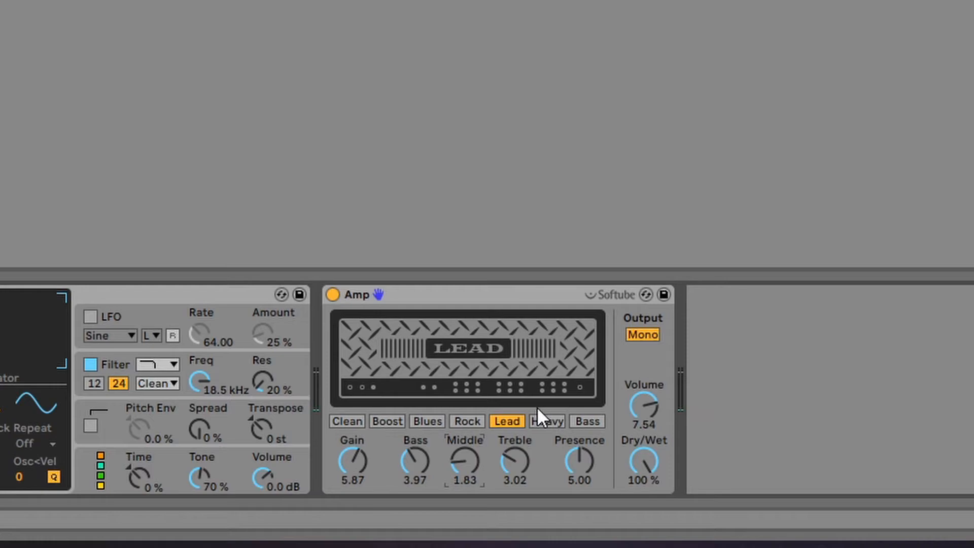
drag(415, 459, 415, 441)
- Try the Blues and Boost amp models with Presence lowered to 4.92, and reset Presence to its default
click(428, 421)
mouse_move(579, 465)
mouse_down()
mouse_move(579, 447)
mouse_move(579, 518)
mouse_move(579, 447)
mouse_move(579, 477)
mouse_up()
click(387, 421)
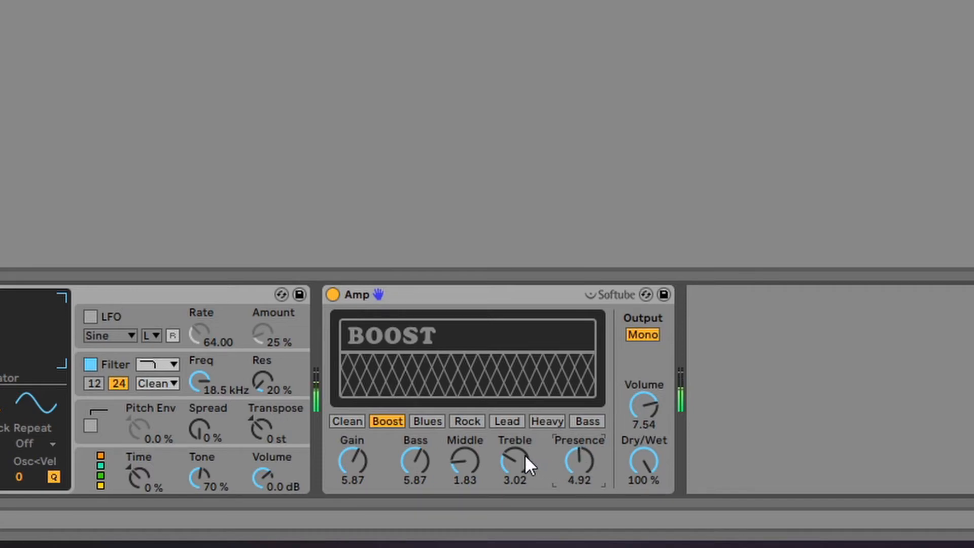
double_click(580, 455)
- Compare the Clean and Blues amp models with Presence lowered to 3.65, and bring Presence back to 5.00
click(349, 422)
drag(579, 459, 578, 490)
click(422, 421)
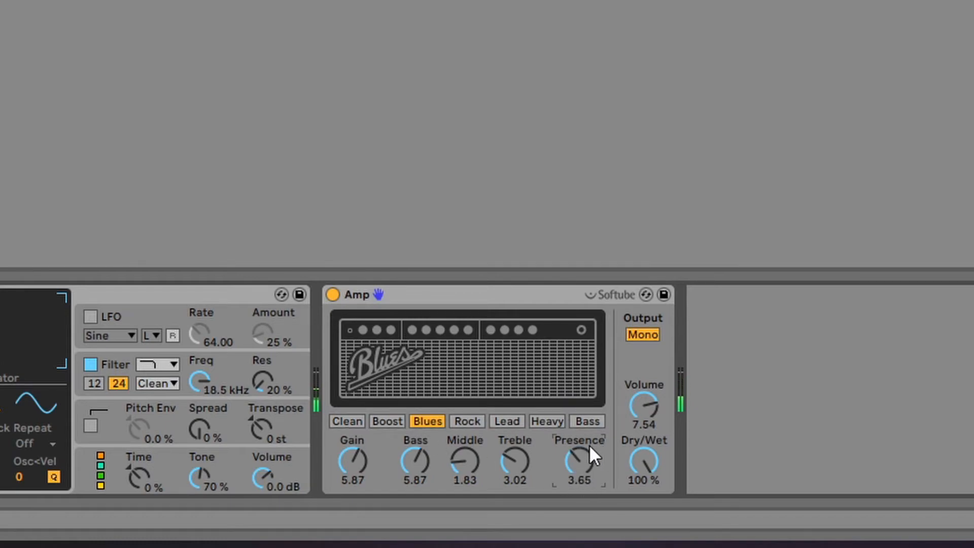
mouse_move(579, 457)
mouse_down()
mouse_move(580, 401)
mouse_move(580, 490)
mouse_move(580, 408)
mouse_move(579, 443)
mouse_up()
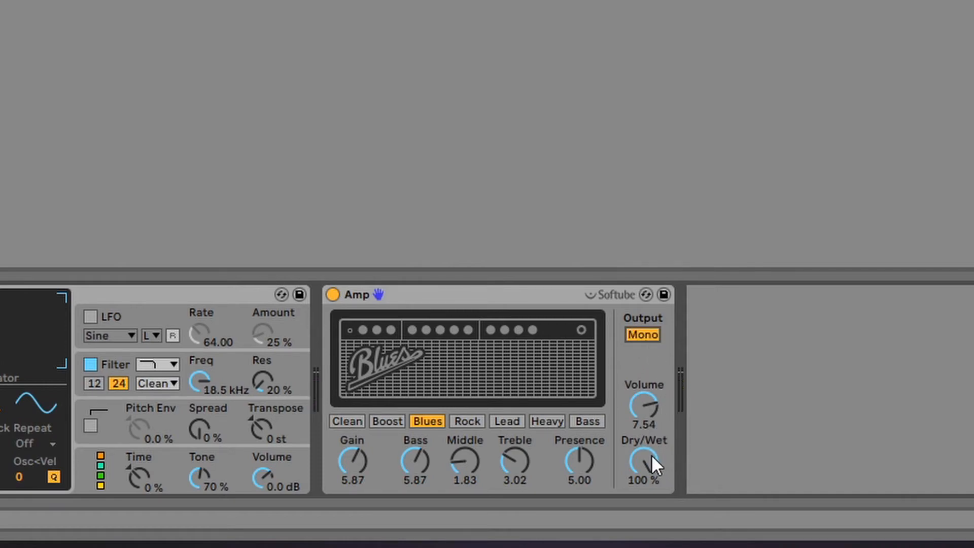
- Switch the Amp to the Rock model, and set Middle to 1.98, Volume to 2.94 and Dry/Wet to 76.2 %
drag(650, 412, 649, 451)
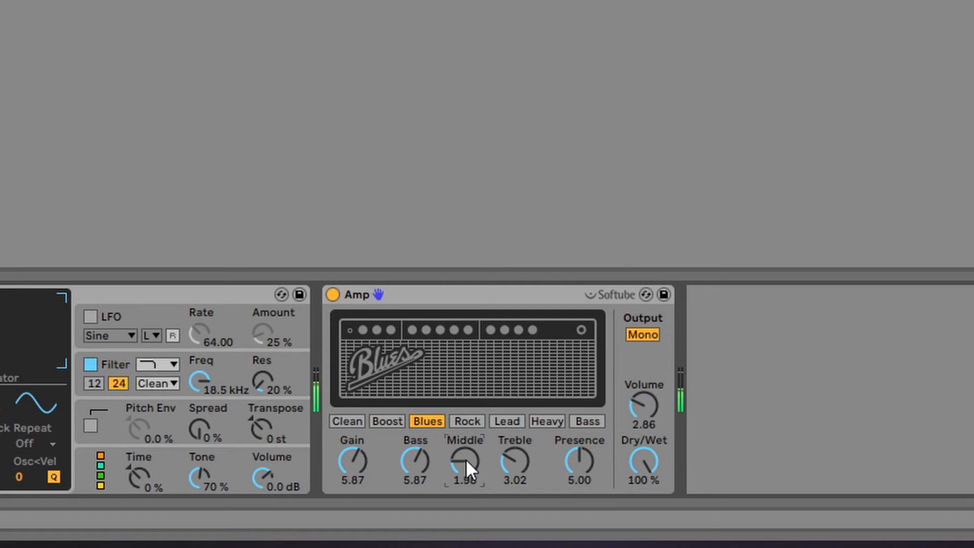
click(463, 418)
mouse_move(651, 401)
mouse_down()
mouse_move(651, 377)
mouse_move(651, 415)
mouse_move(652, 400)
mouse_up()
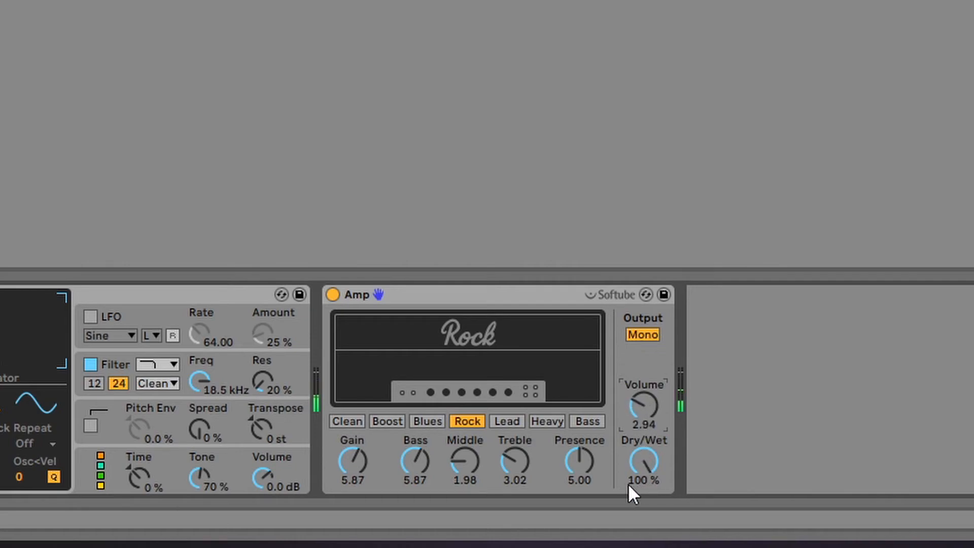
drag(641, 459, 642, 510)
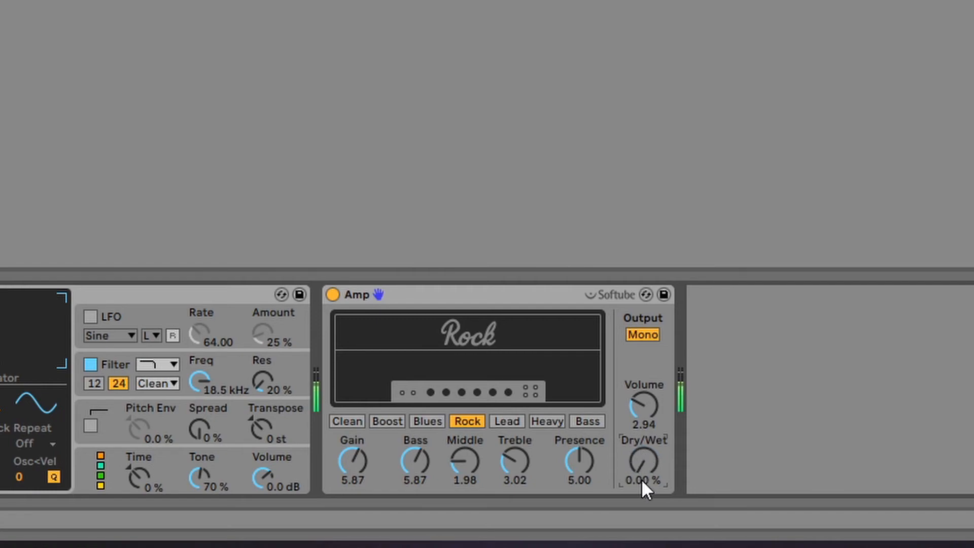
drag(644, 454, 644, 416)
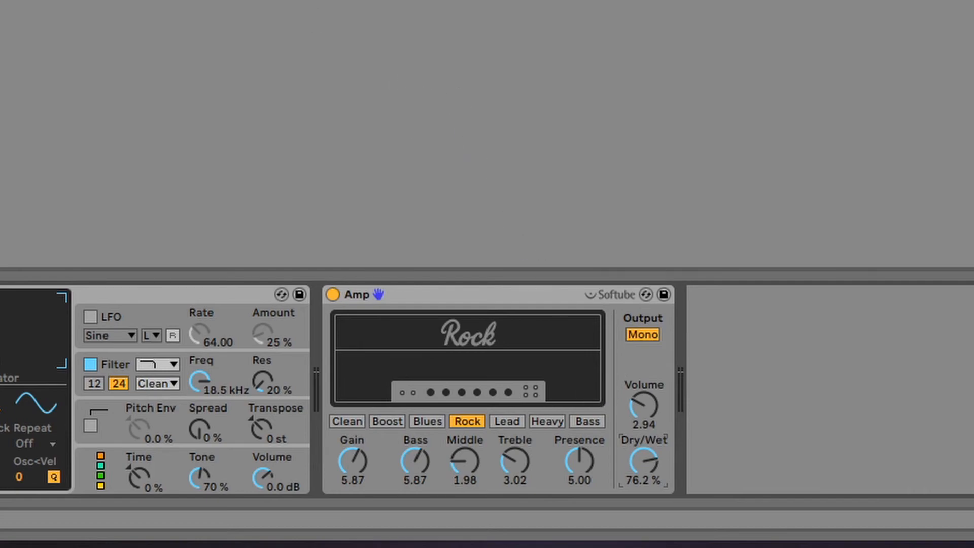
- Add a Cabinet device after the Amp and set its speaker to 2x12
key(alt+super+b)
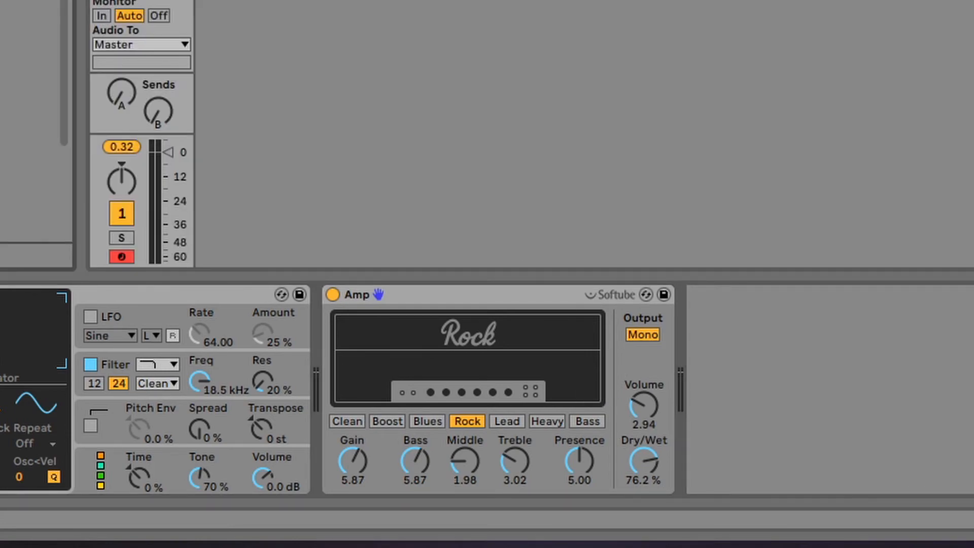
drag(625, 232, 780, 400)
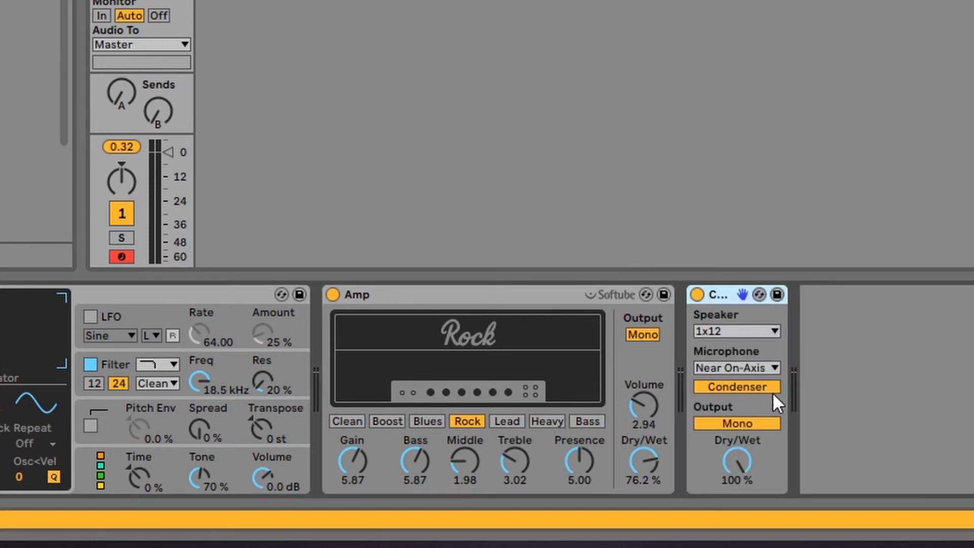
key(alt+super+b)
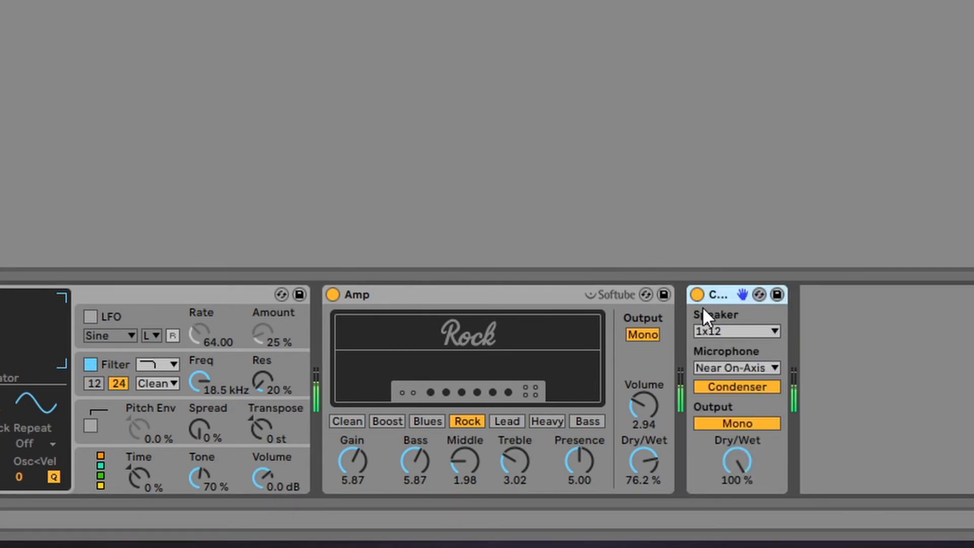
click(710, 330)
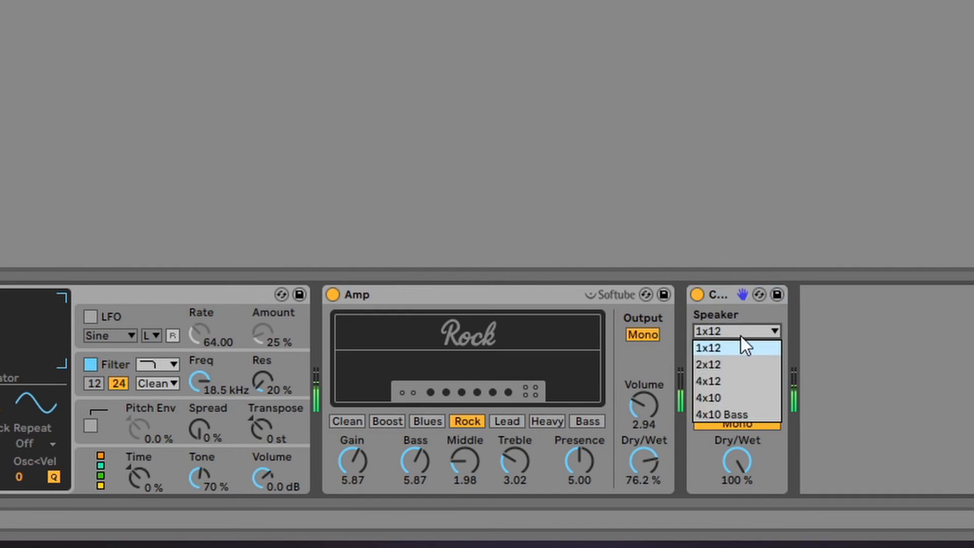
click(727, 364)
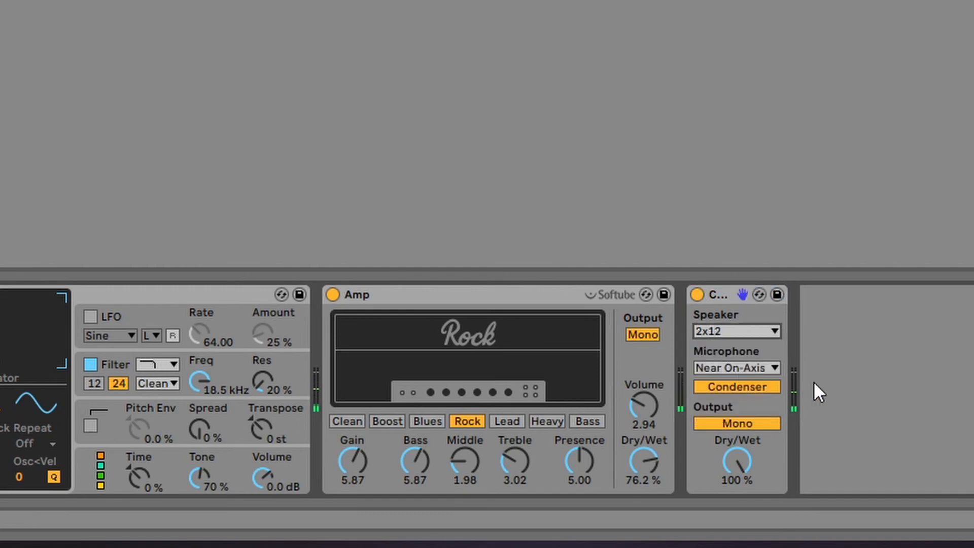
- Bypass and re-enable the Cabinet twice to compare the sound, and delete it from the device chain
click(697, 295)
click(698, 295)
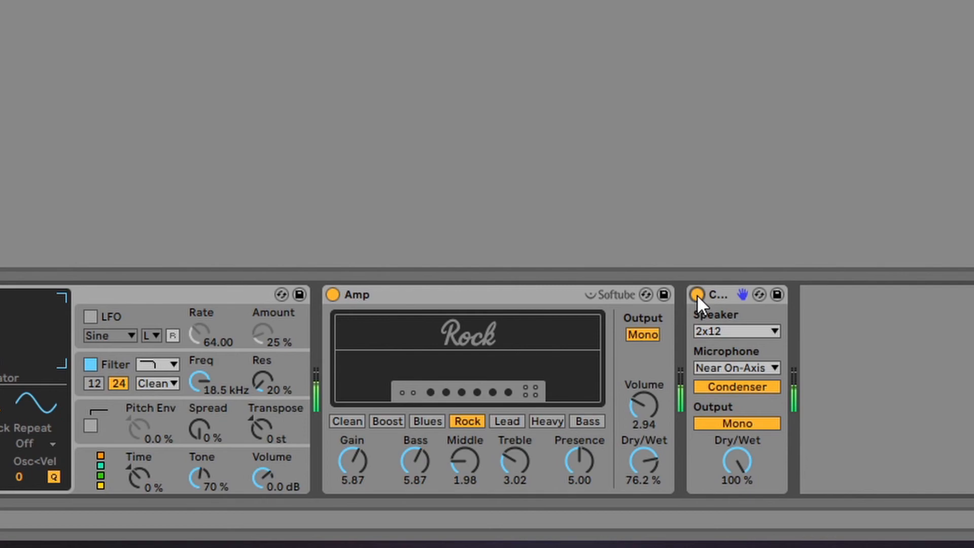
click(697, 294)
click(696, 296)
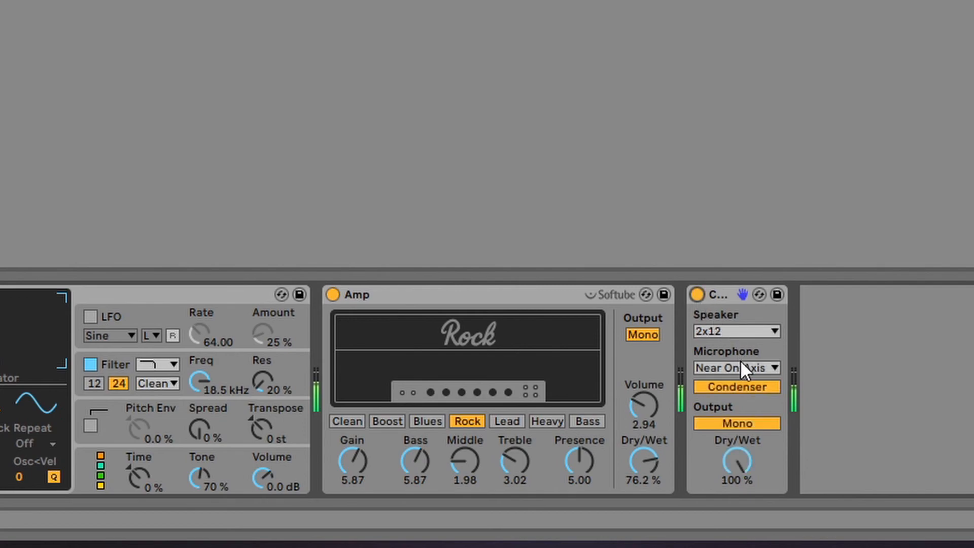
click(717, 296)
key(Delete)
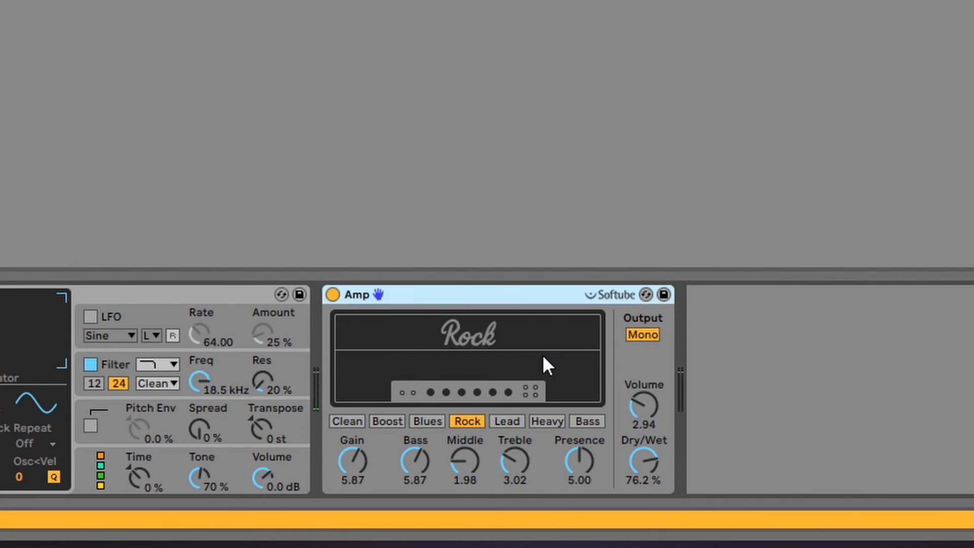